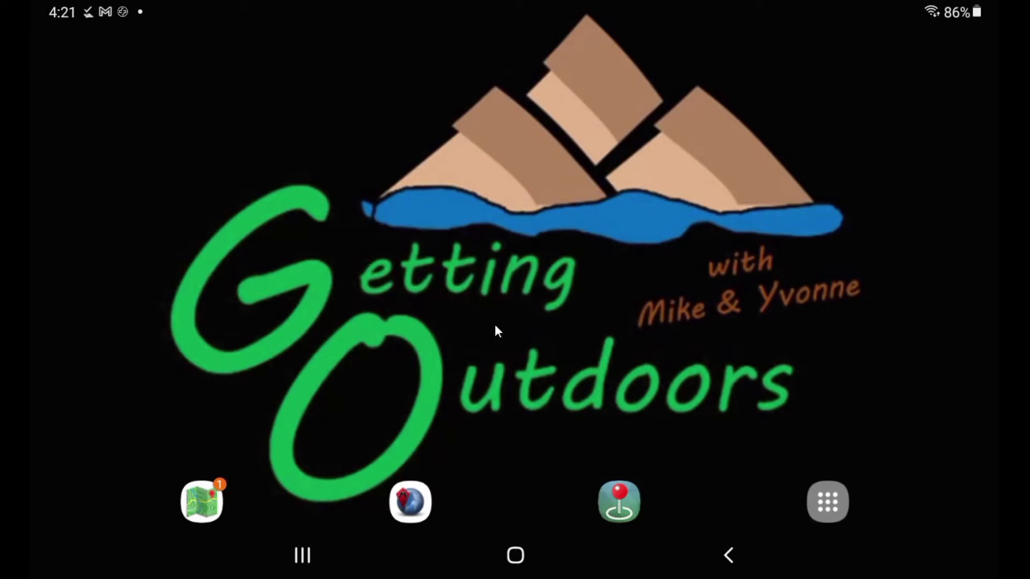
# - Launch BackCountry Navigator from the home-screen dock to show its topographic map
pyautogui.click(202, 497)
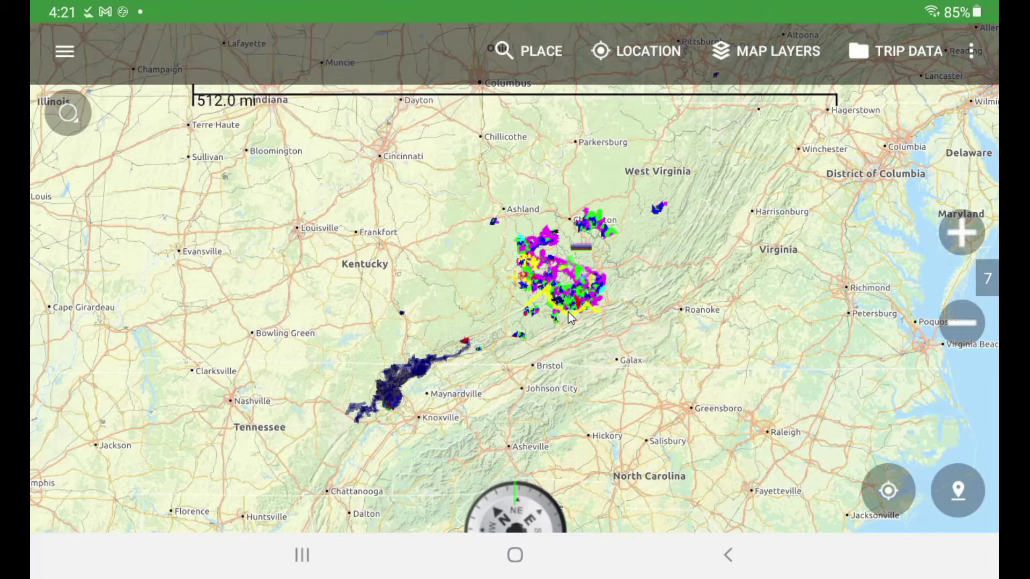
# - Zoom the map in to level 14 for close detail around Chauncey, West Virginia
pyautogui.click(956, 236)
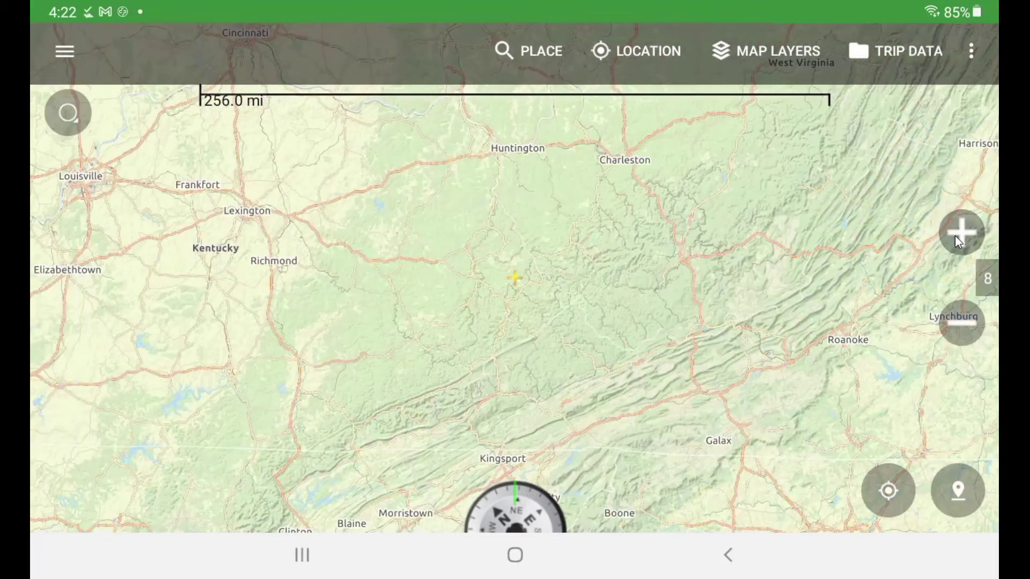
pyautogui.click(955, 236)
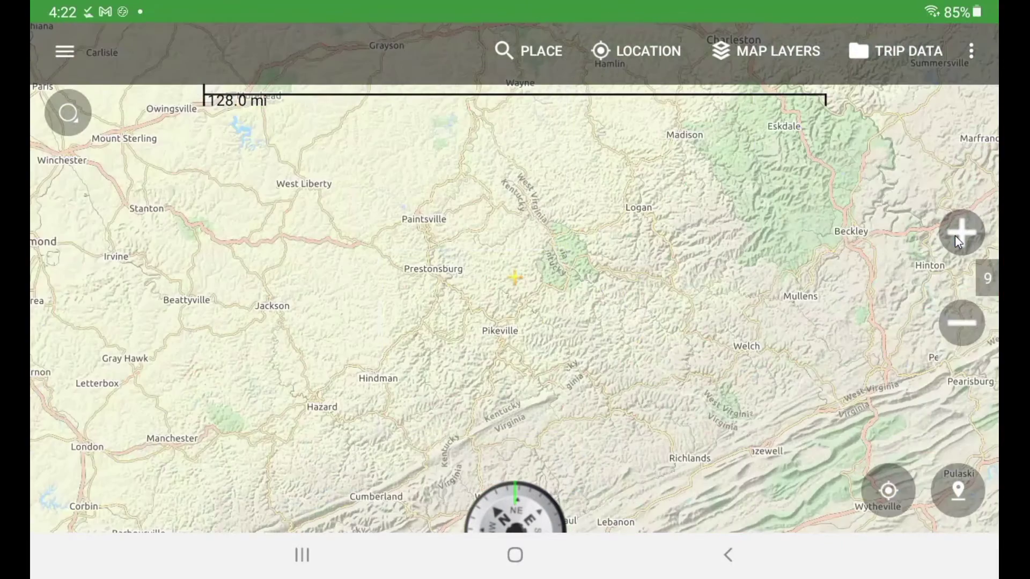
pyautogui.click(955, 235)
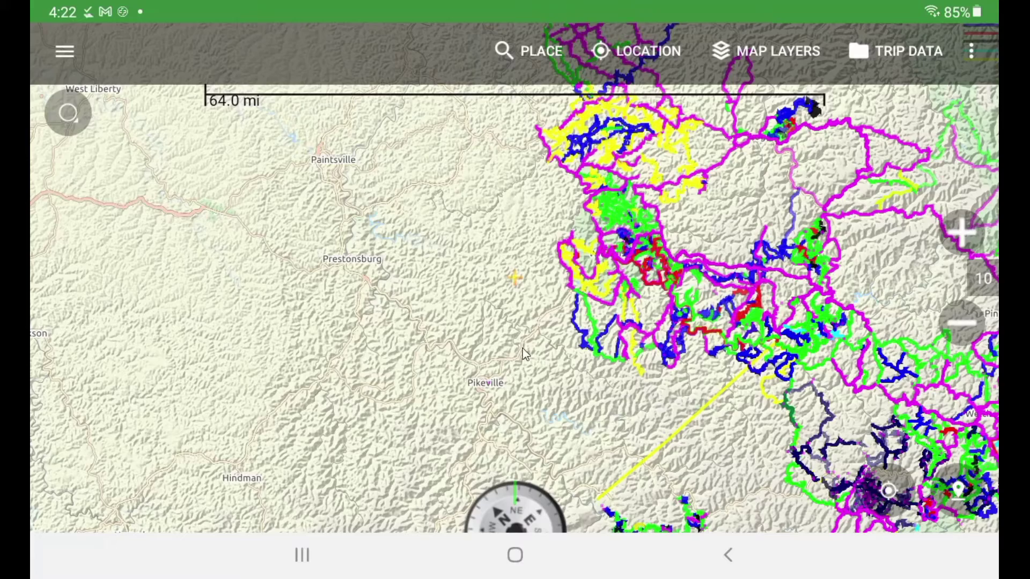
pyautogui.click(963, 236)
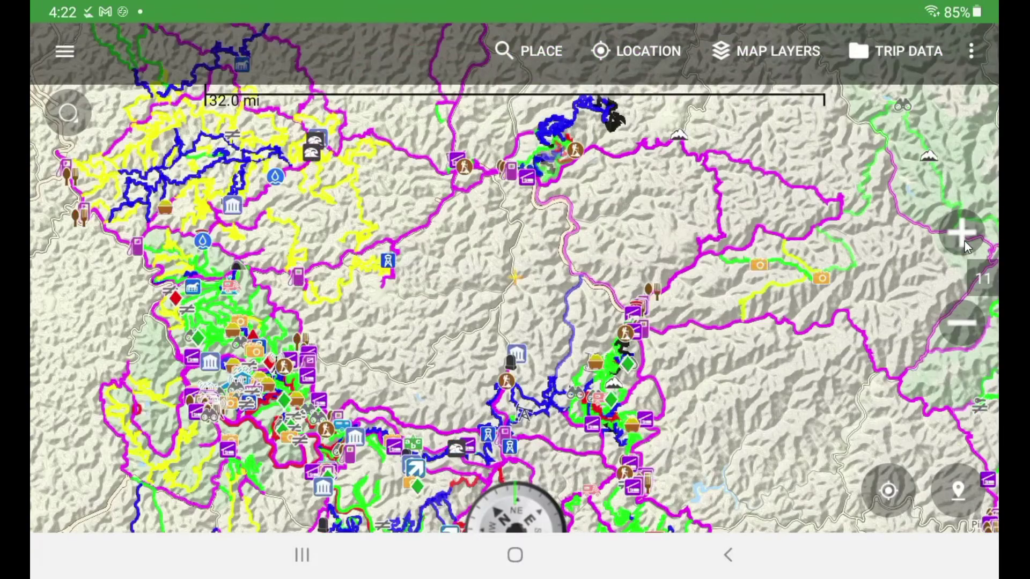
pyautogui.click(963, 236)
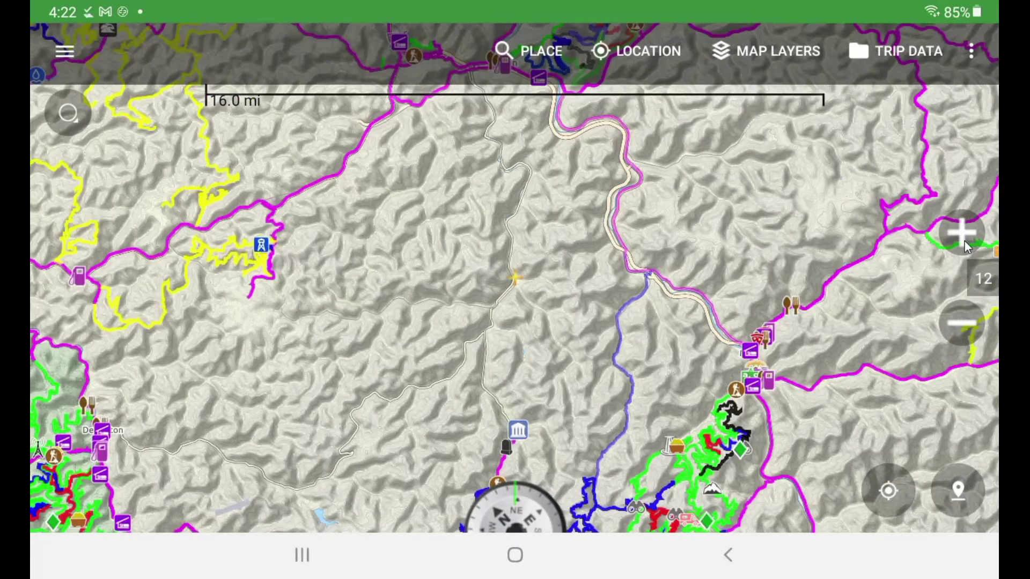
pyautogui.click(963, 236)
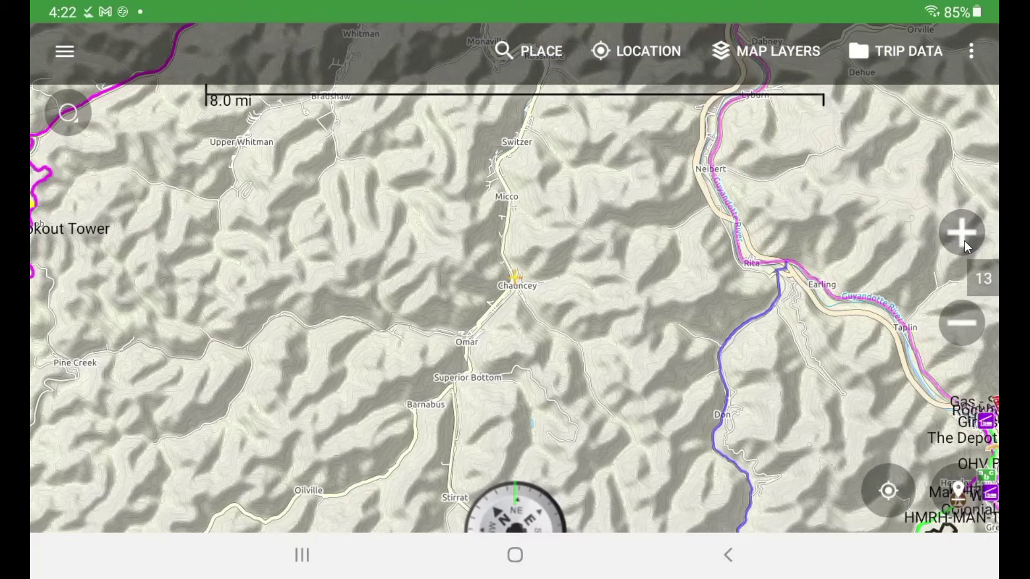
pyautogui.click(964, 240)
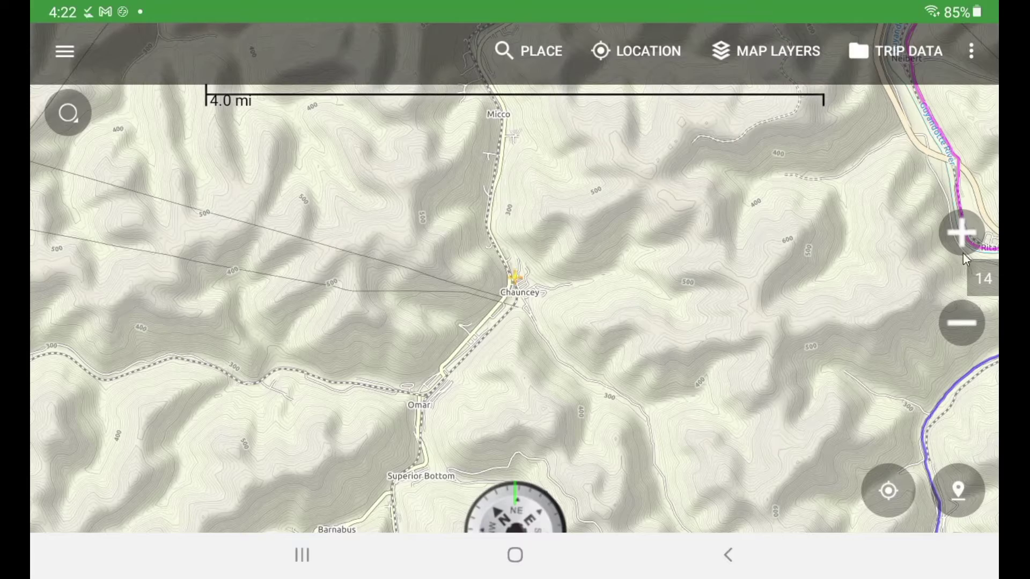
# - Zoom back out six levels to a regional view spanning several states
pyautogui.click(953, 329)
pyautogui.click(953, 329)
pyautogui.click(954, 329)
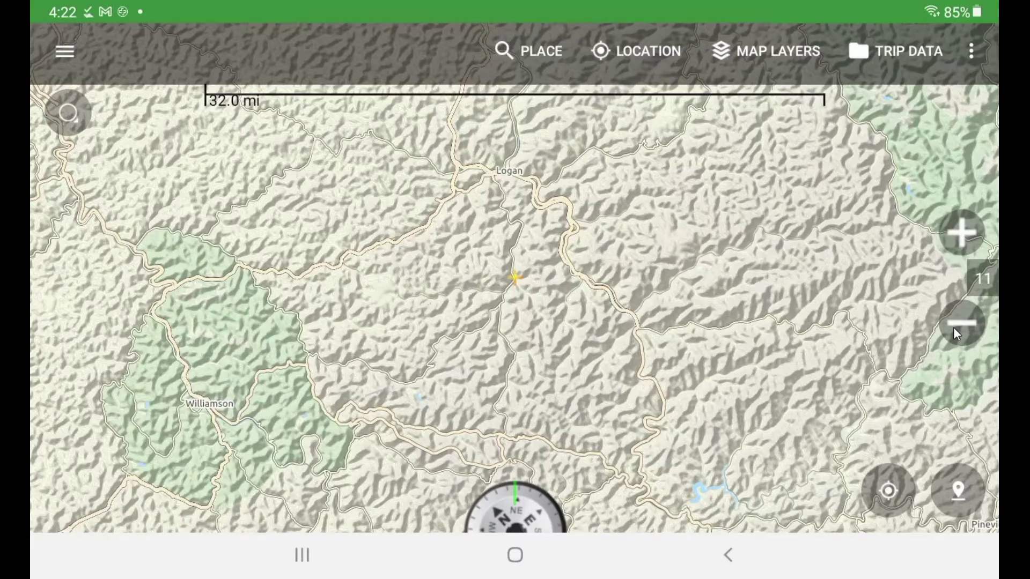
pyautogui.click(954, 329)
pyautogui.click(953, 329)
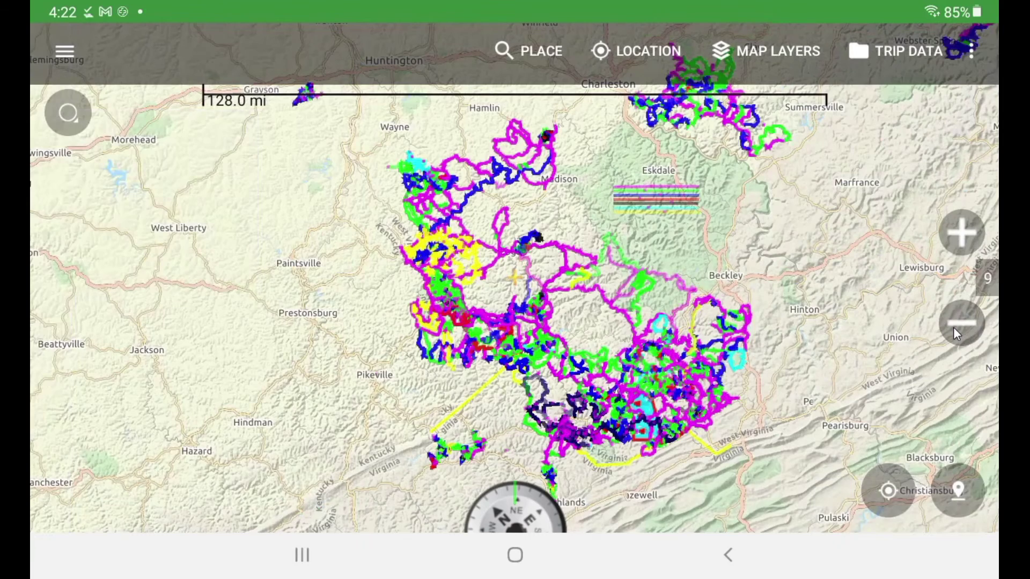
pyautogui.click(953, 327)
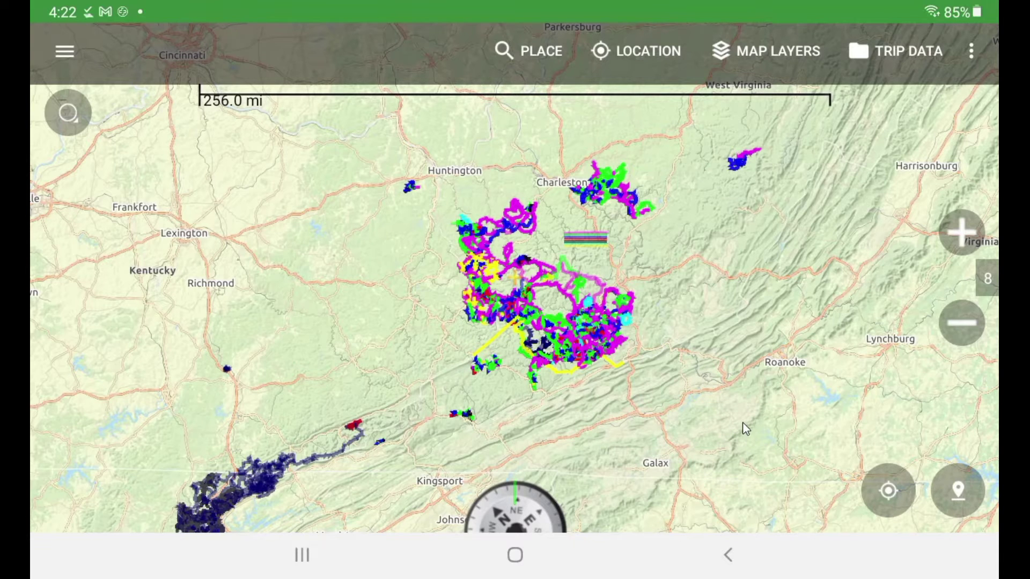
# - Pan the map south to North Carolina and zoom in two levels around Albemarle and Troy
pyautogui.click(960, 324)
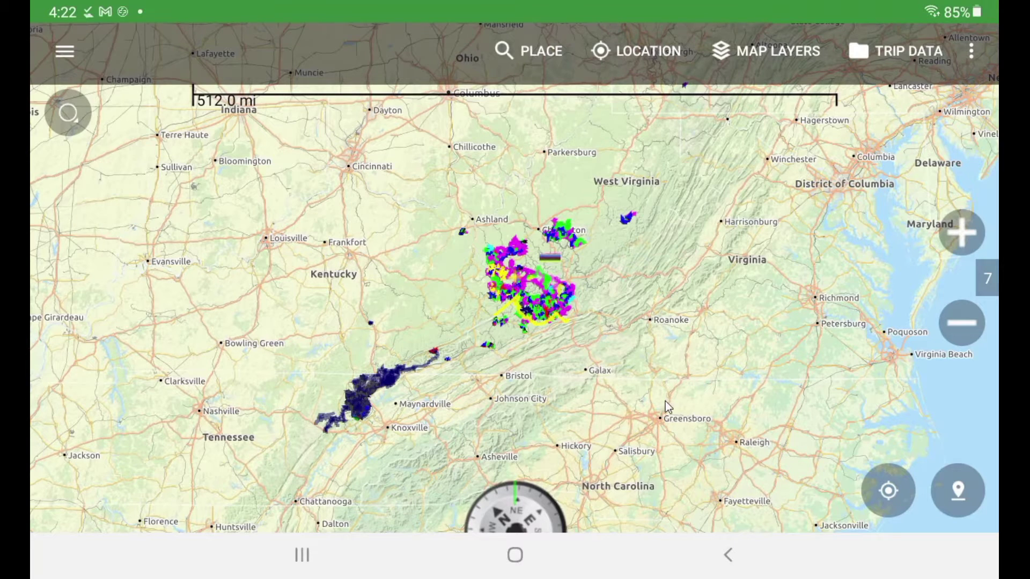
pyautogui.moveTo(604, 325); pyautogui.dragTo(597, 318)
pyautogui.moveTo(652, 423); pyautogui.dragTo(565, 489)
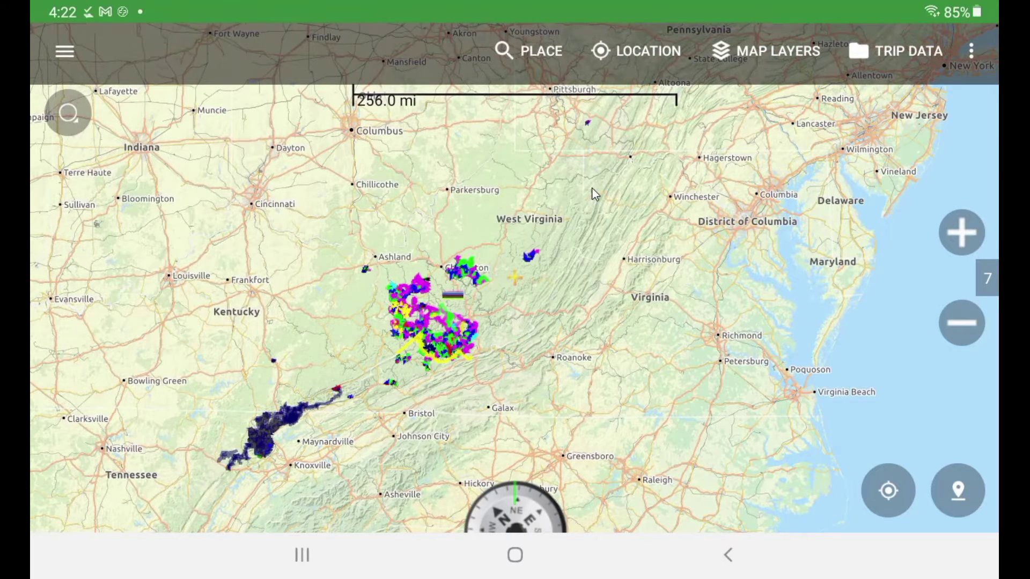
pyautogui.moveTo(609, 408); pyautogui.dragTo(600, 224)
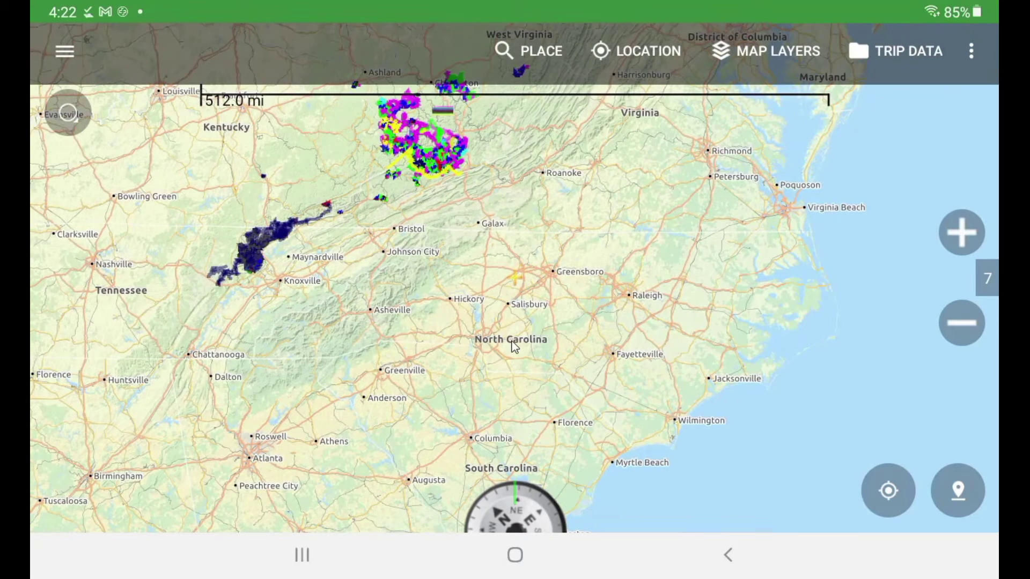
pyautogui.click(961, 231)
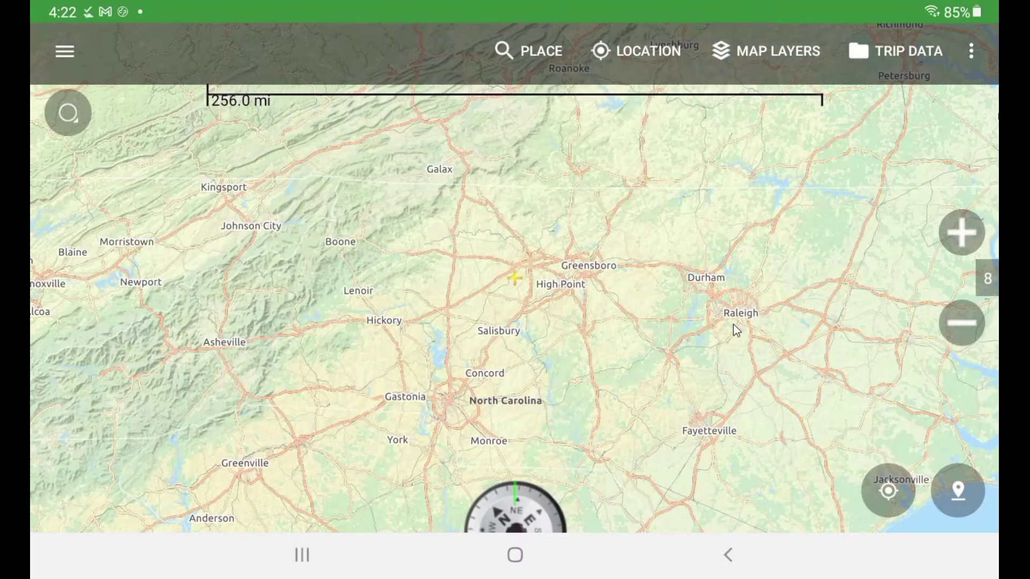
pyautogui.click(961, 234)
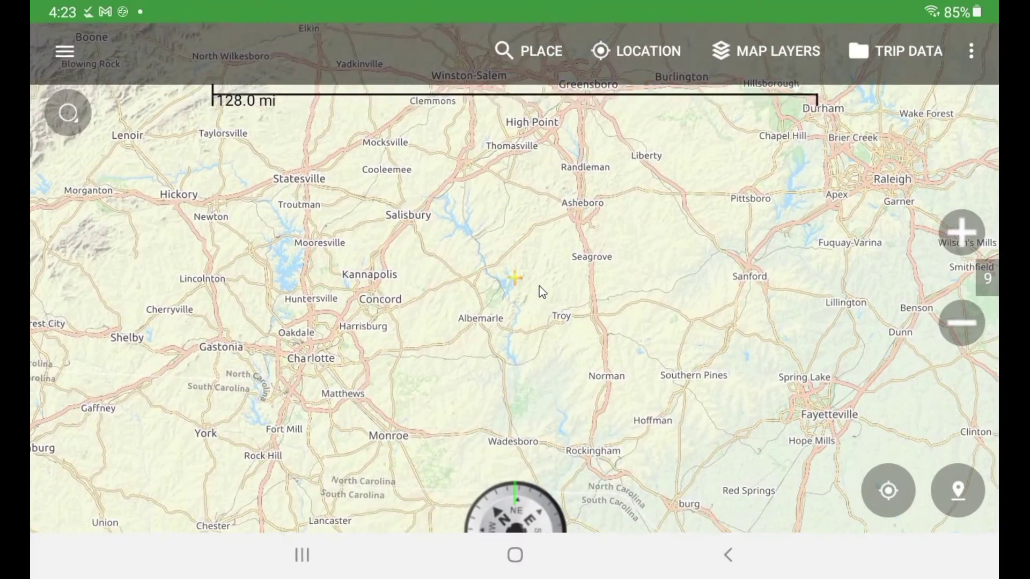
# - Zoom out to level 10 so Badin, Albemarle and Troy fit, then show Map Layers
pyautogui.scroll(2, 539, 285)
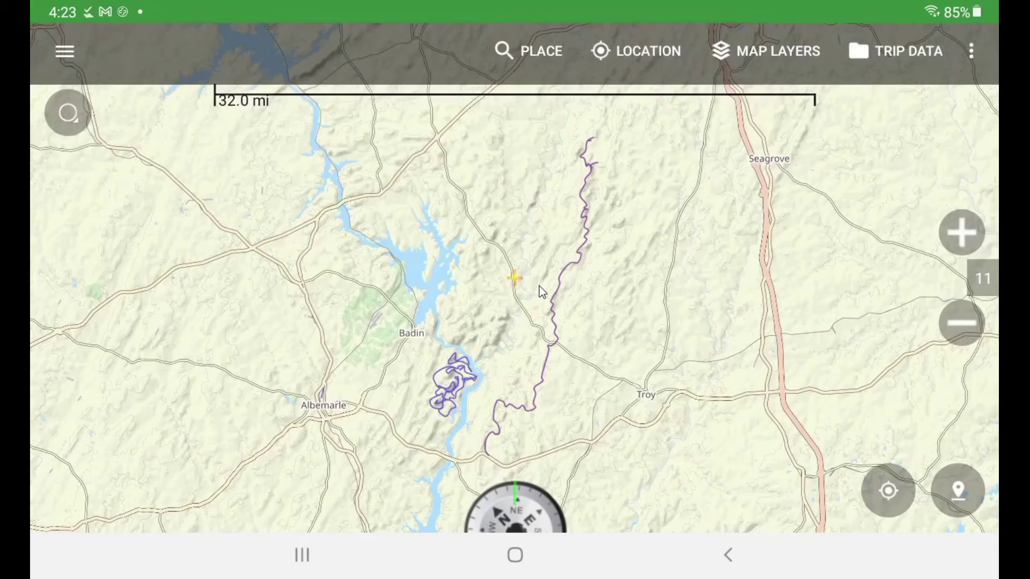
pyautogui.scroll(1, 539, 285)
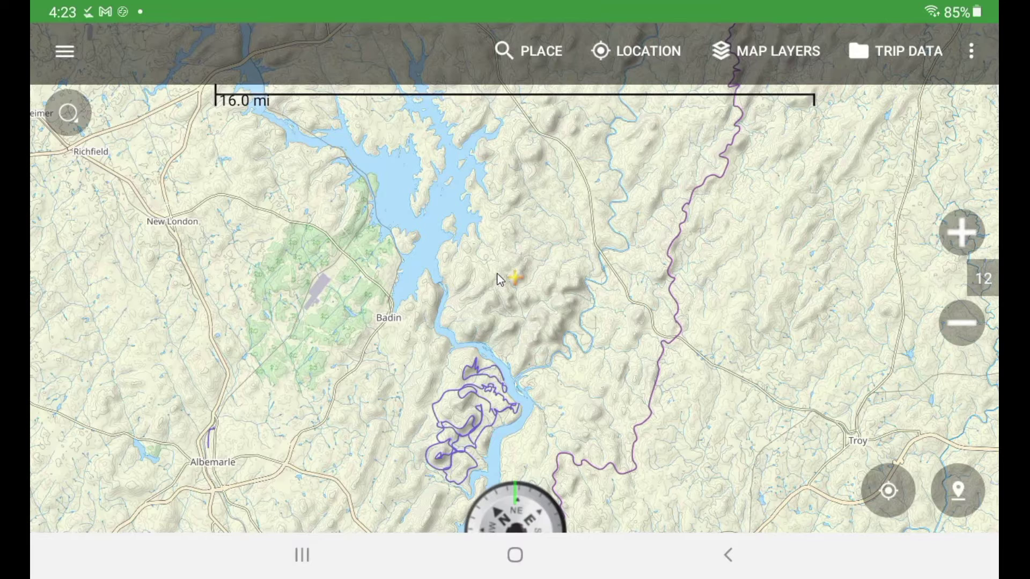
pyautogui.click(949, 316)
pyautogui.click(948, 316)
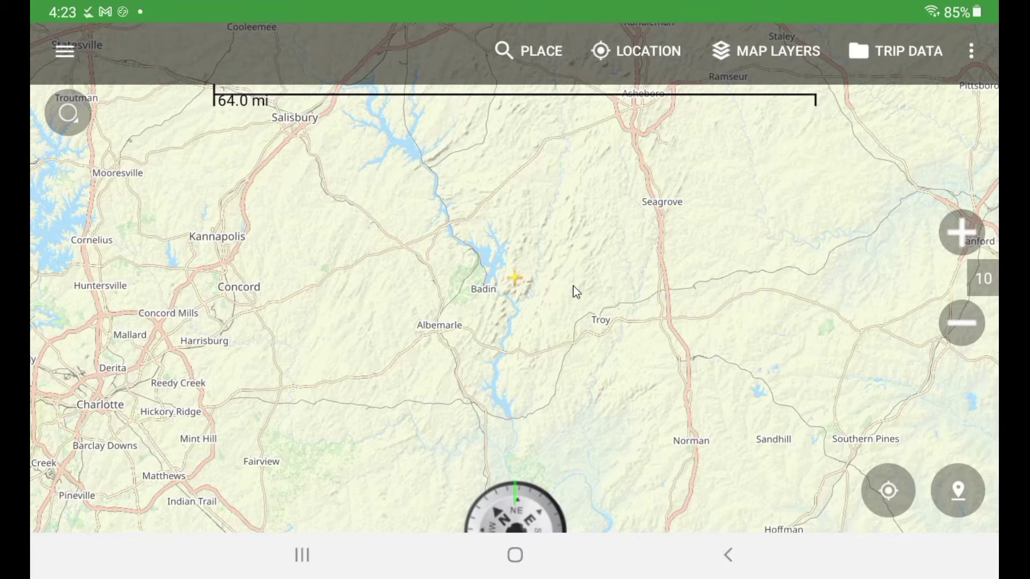
pyautogui.click(767, 51)
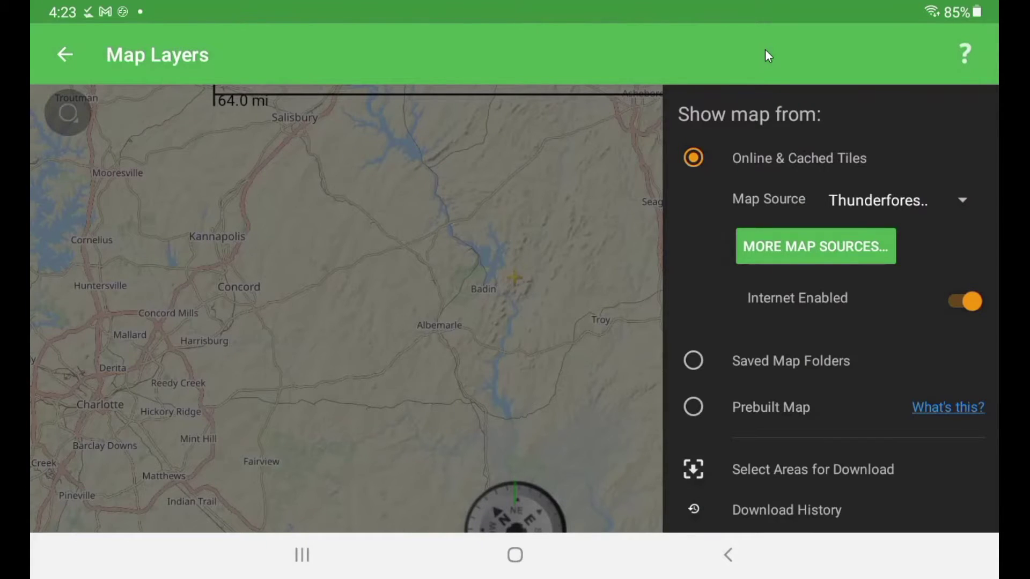
# - Enter Select Areas for Download, nudge the map, and start marking west of Albemarle
pyautogui.click(804, 468)
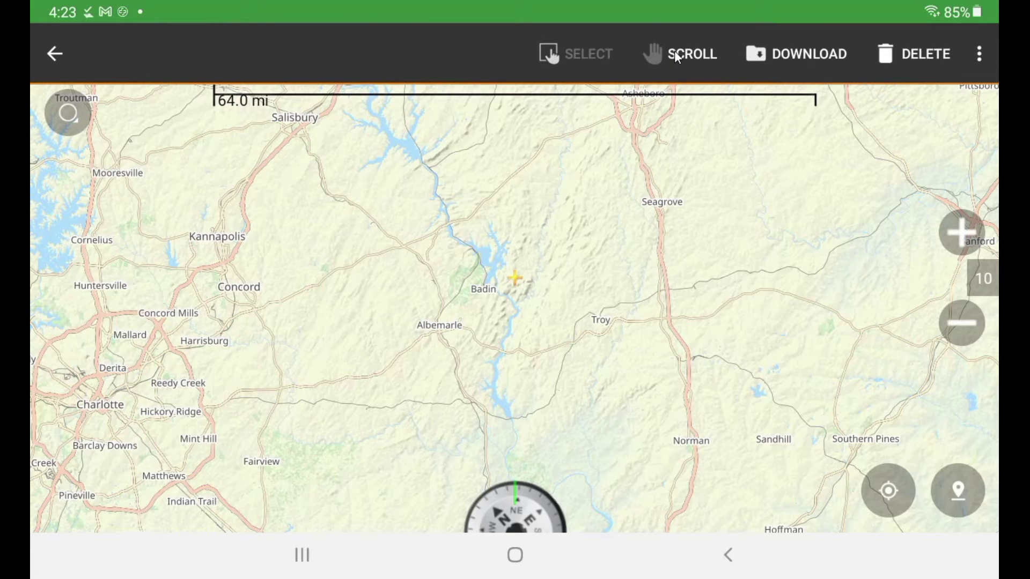
pyautogui.click(677, 54)
pyautogui.moveTo(757, 218); pyautogui.dragTo(708, 265)
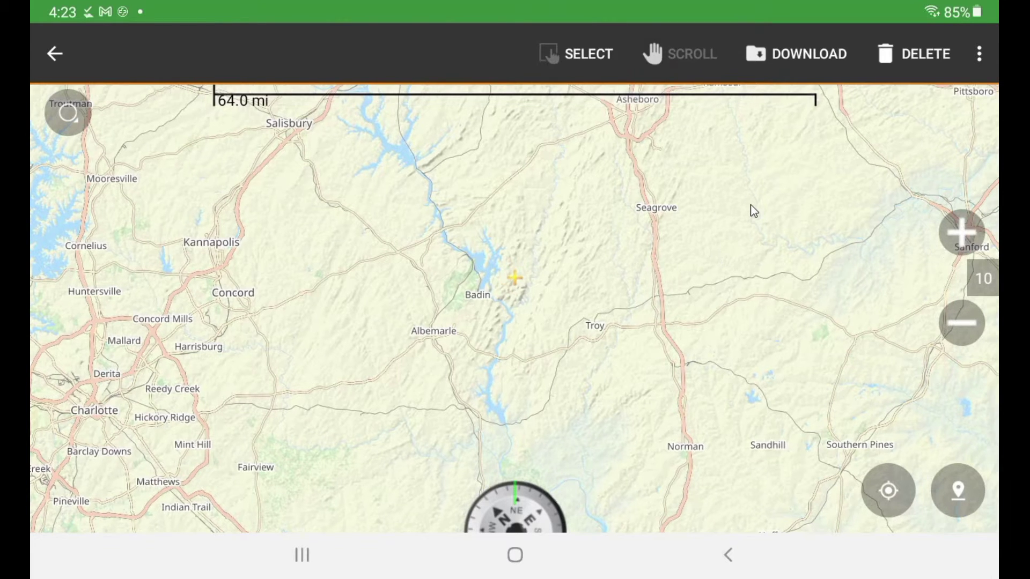
pyautogui.click(598, 52)
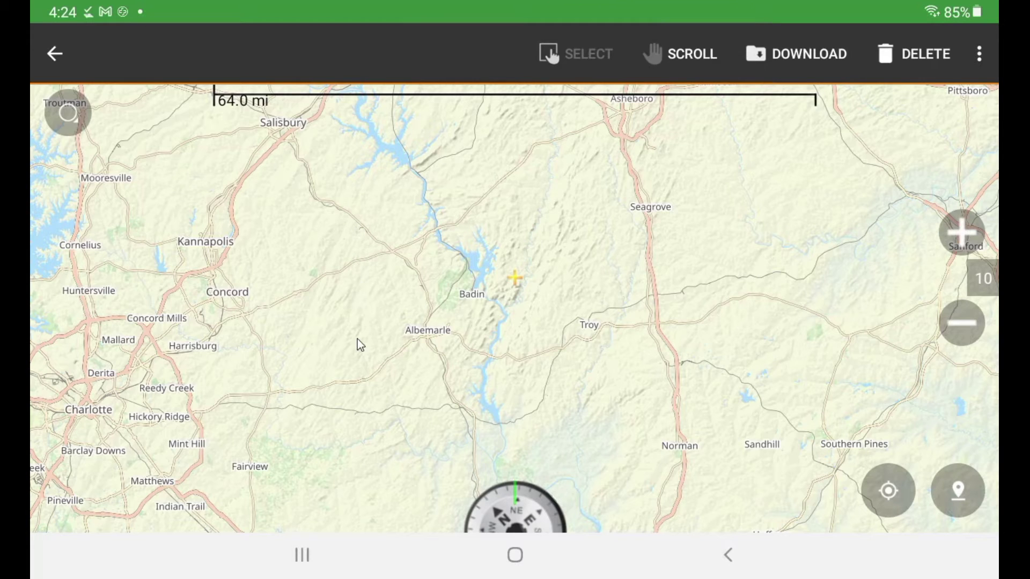
pyautogui.click(361, 438)
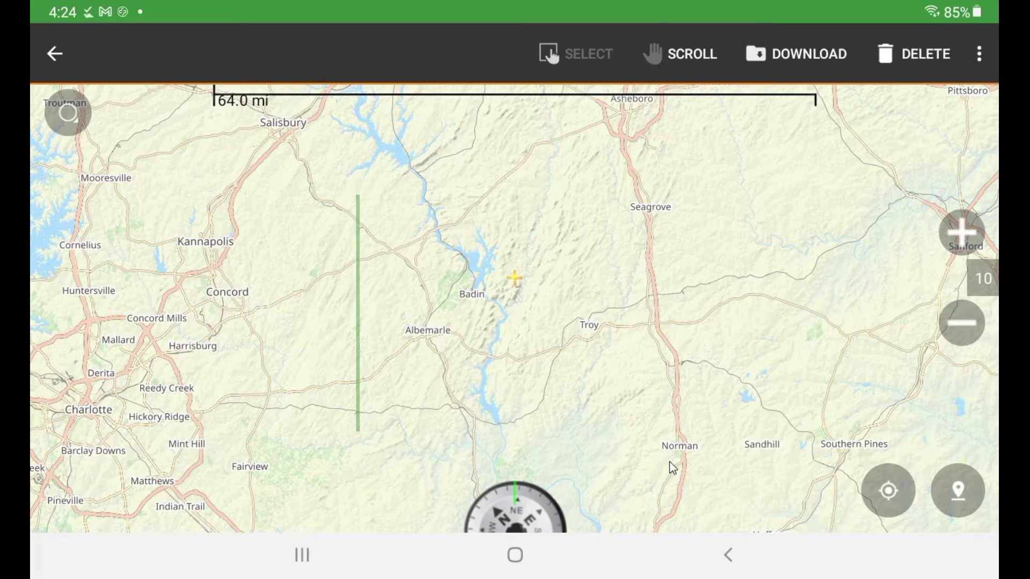
# - Mark a rectangle over Badin, Albemarle and Troy and extend it south to Wadesboro
pyautogui.moveTo(673, 468); pyautogui.dragTo(674, 468)
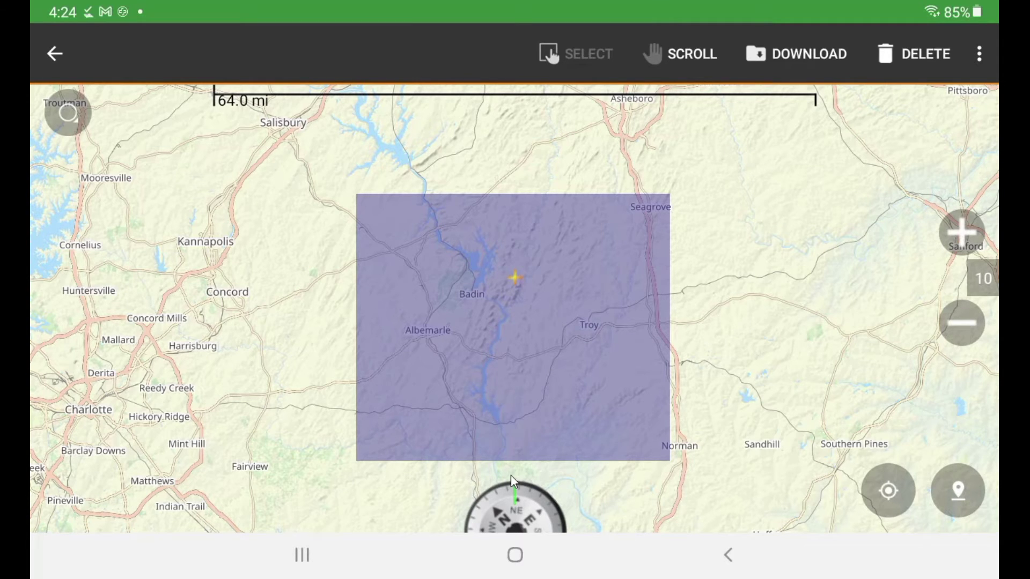
pyautogui.click(694, 54)
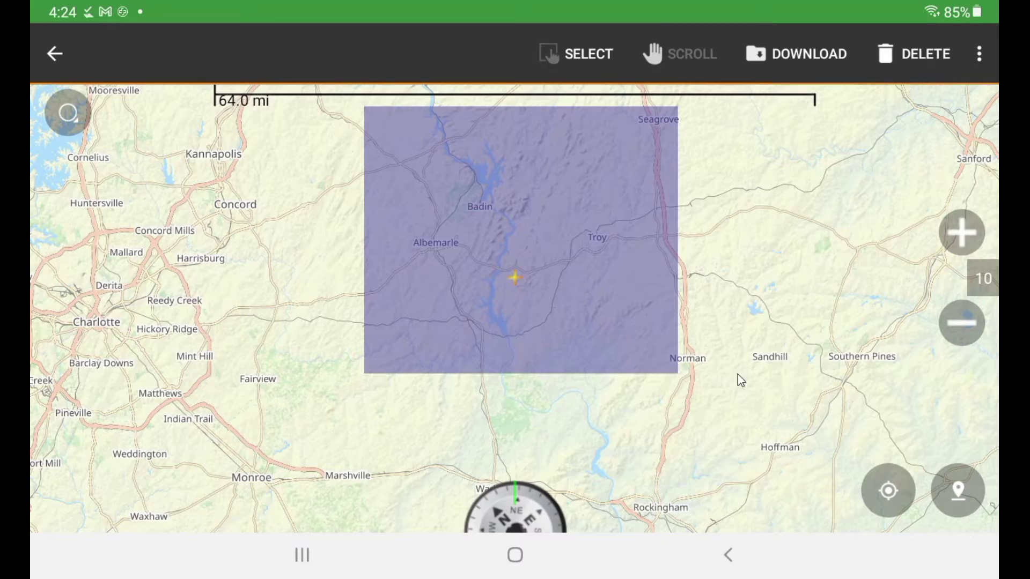
pyautogui.scroll(-2, 732, 323)
pyautogui.click(592, 52)
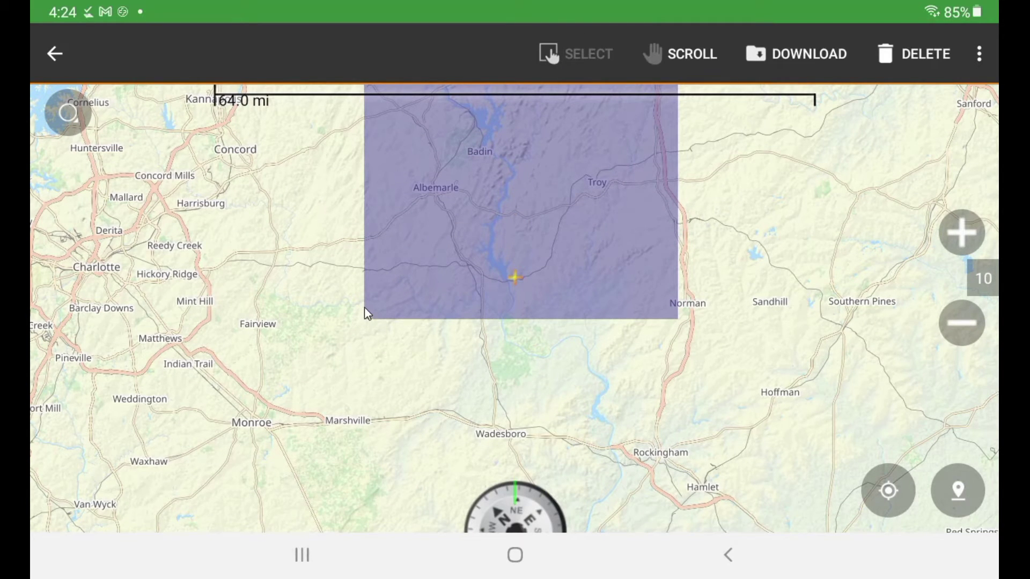
pyautogui.click(669, 431)
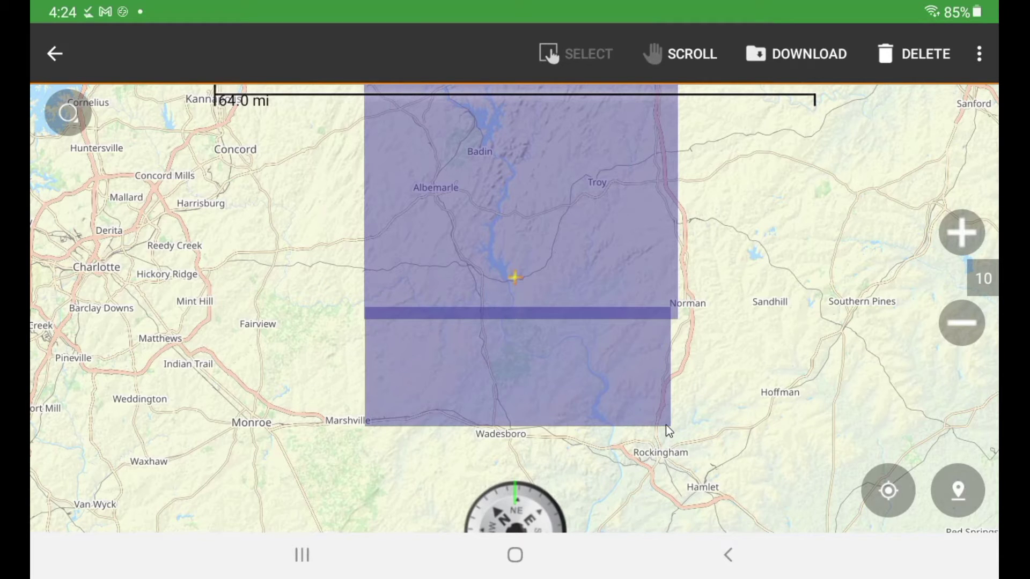
pyautogui.click(973, 333)
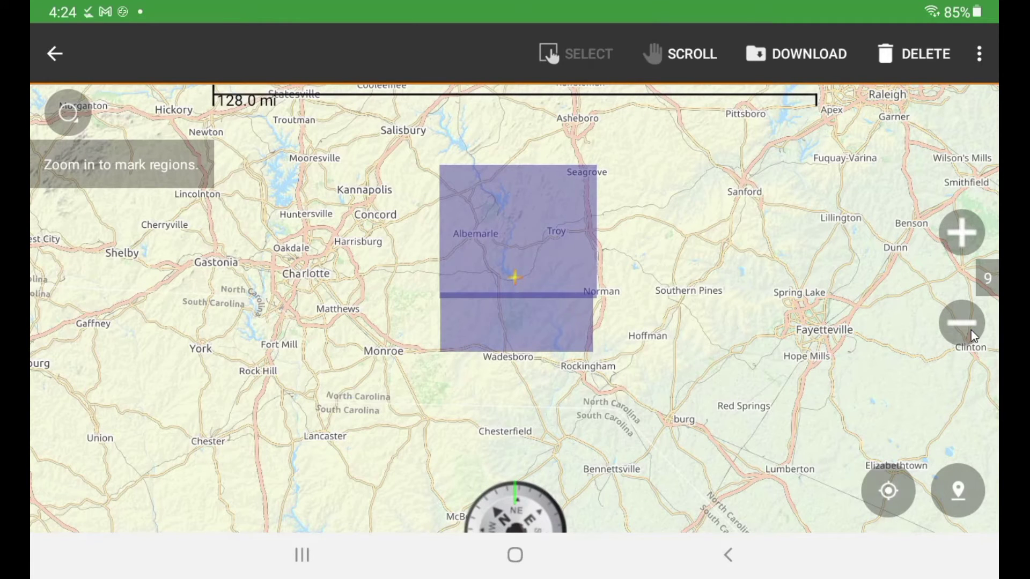
# - Begin downloading the marked region to the Main Tile Cache with max zoom 16
pyautogui.click(814, 60)
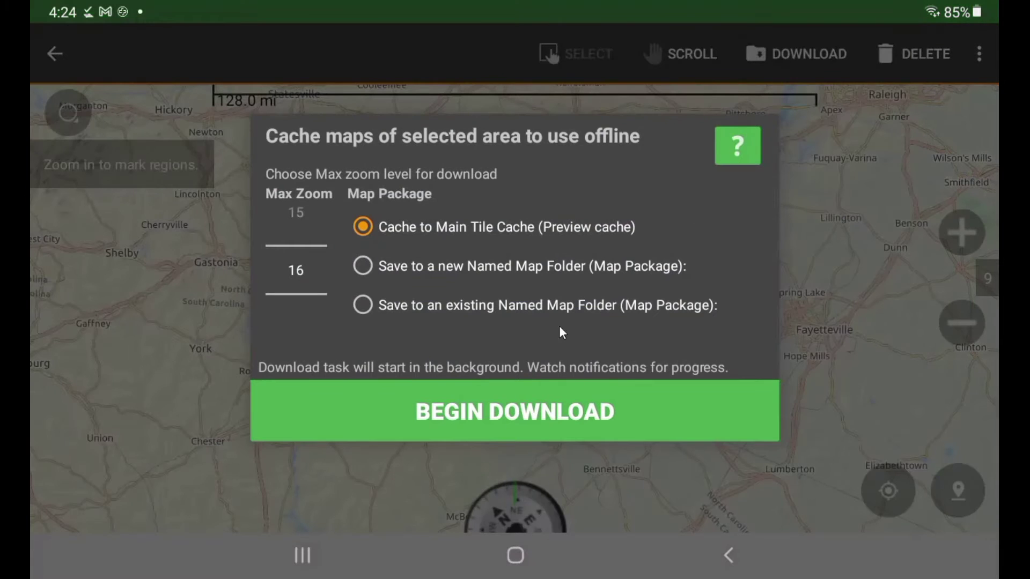
pyautogui.click(523, 410)
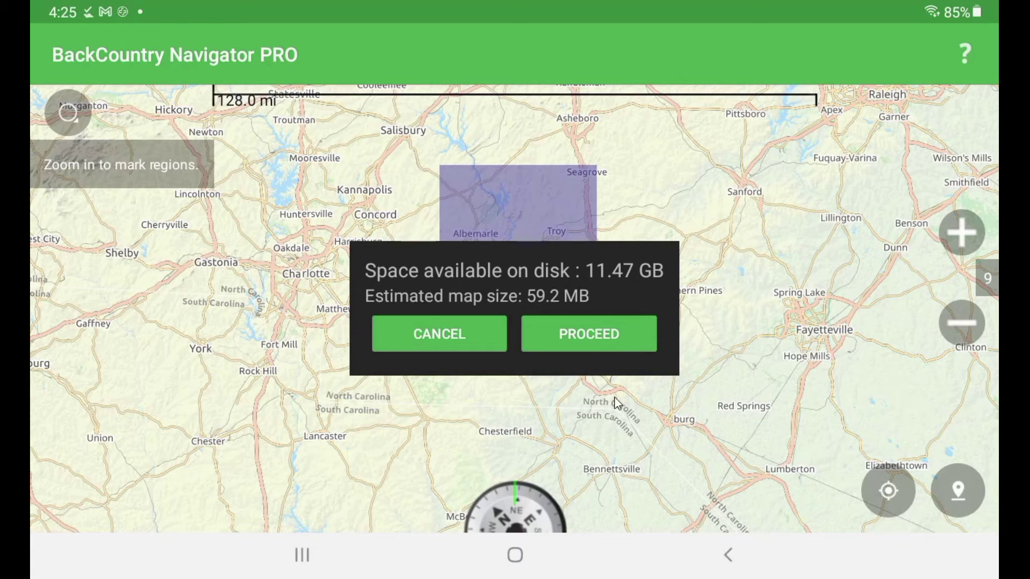
# - Confirm the estimated 59.2 MB download to reach the download progress screen
pyautogui.click(577, 332)
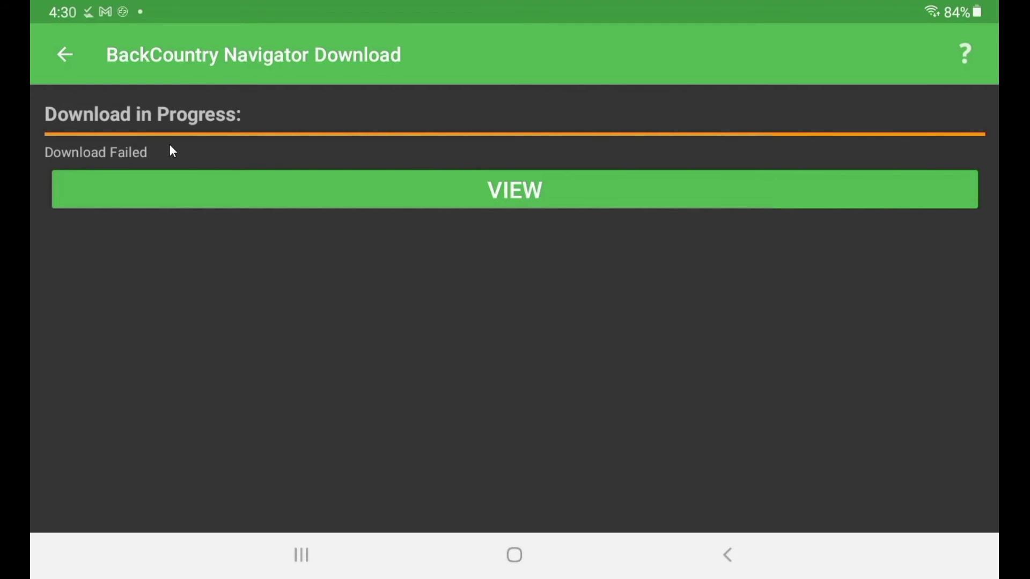
# - Exit the download and selection screens, then zoom out two levels to show the Carolinas
pyautogui.click(61, 58)
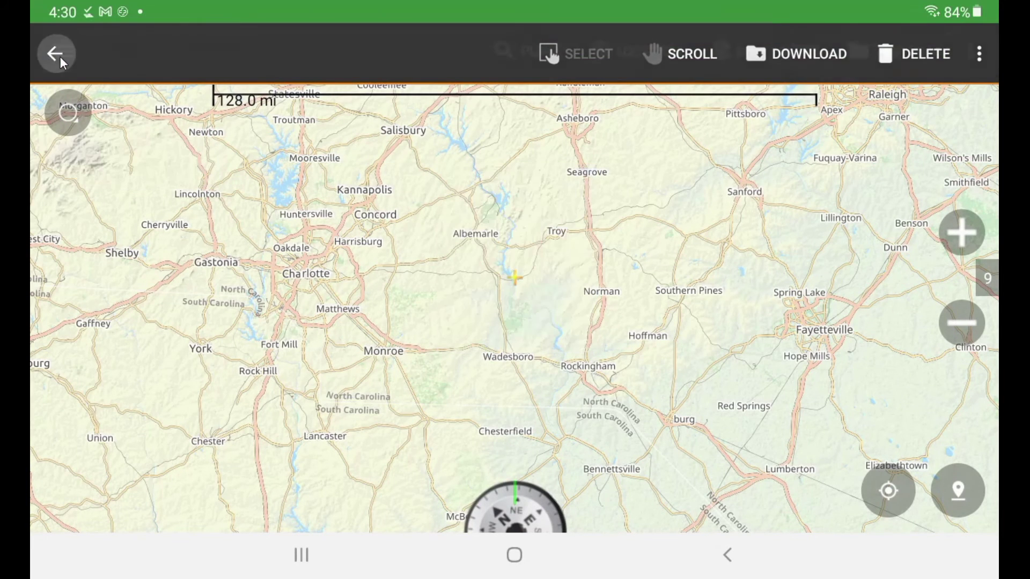
pyautogui.click(60, 56)
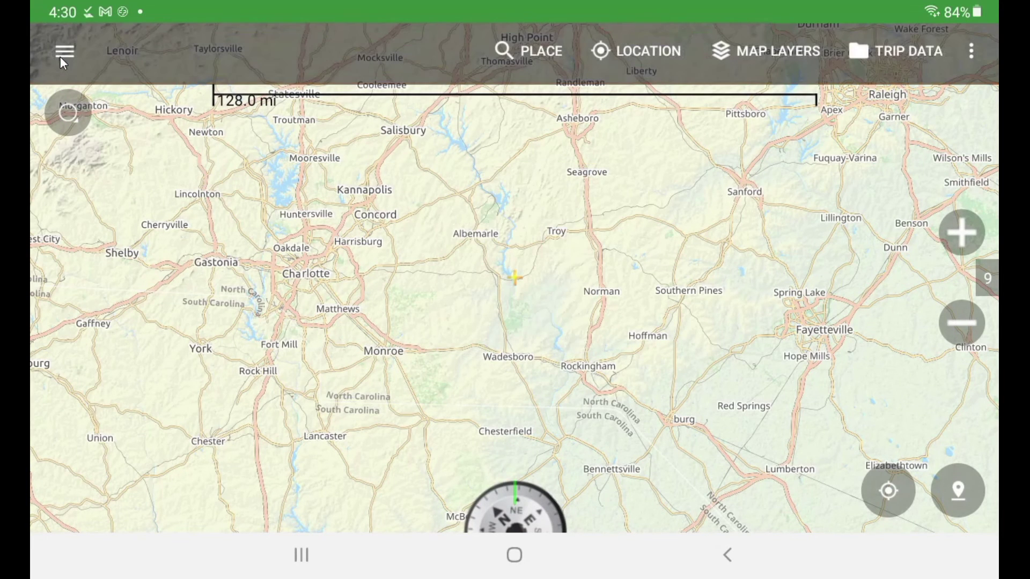
pyautogui.click(963, 315)
pyautogui.click(963, 315)
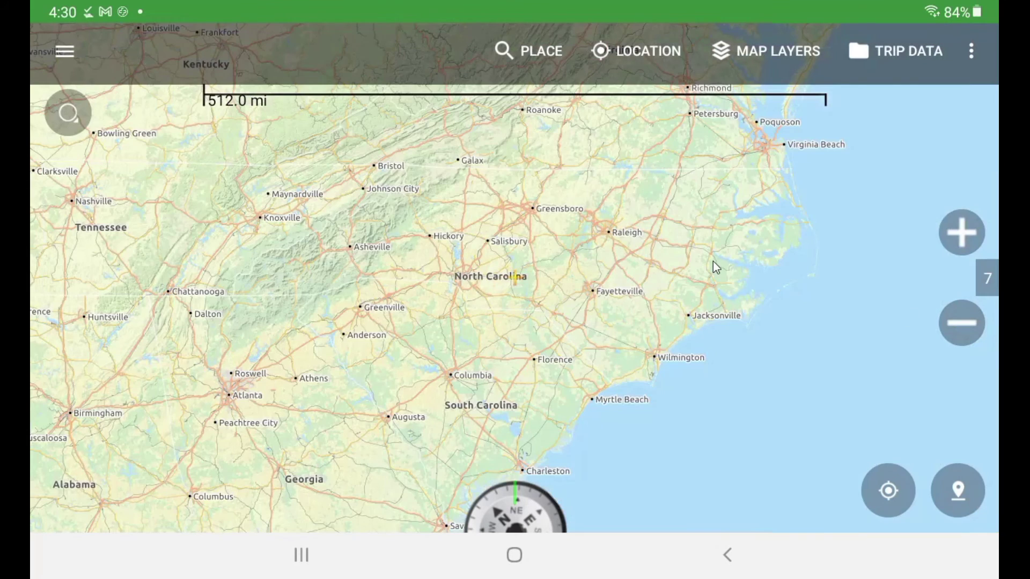